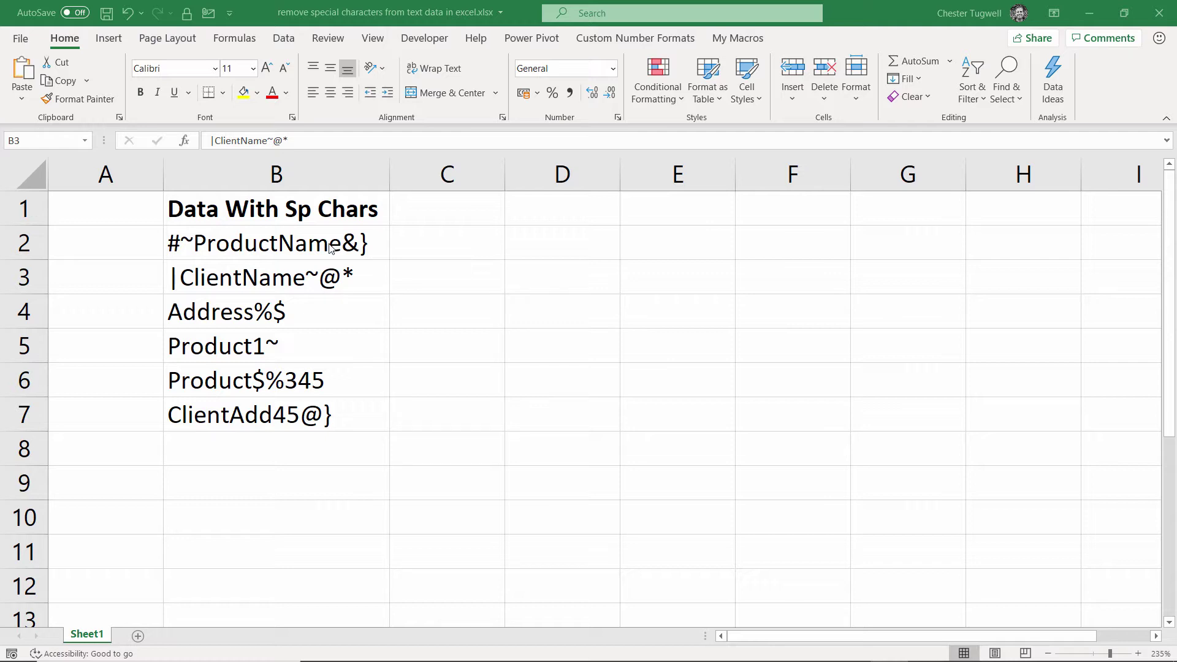
Step: Convert the Data With Sp Chars range B1:B7 into Table4 and load it into Power Query Editor
{"action": "left_click", "coordinate": [301, 279]}
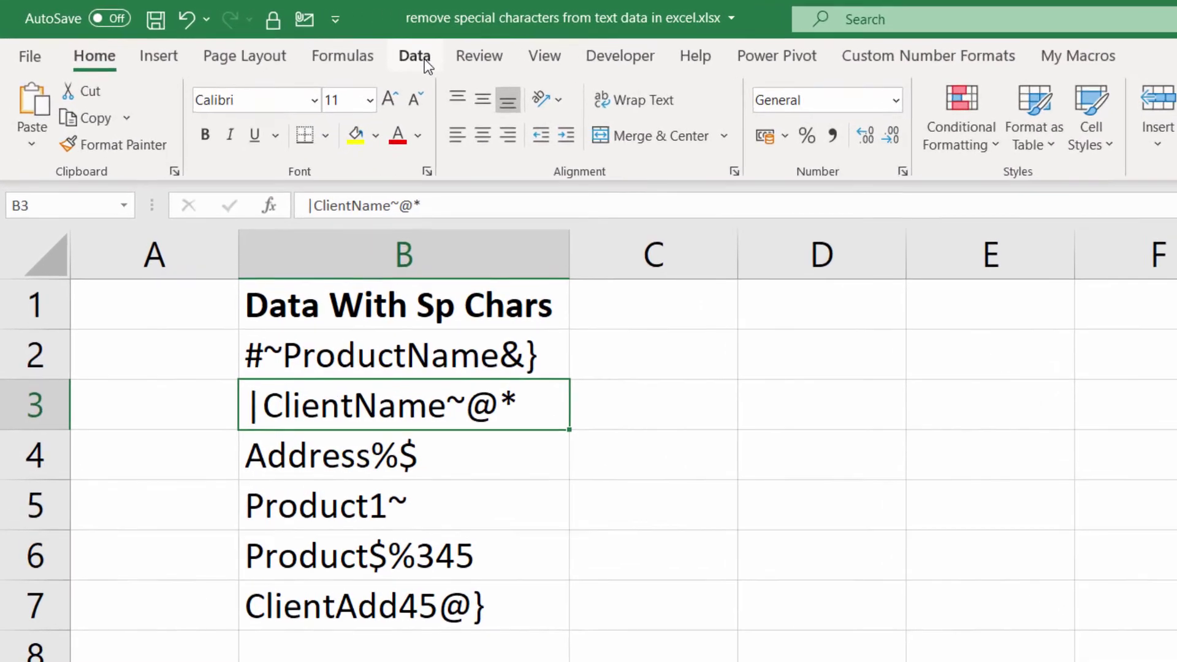
{"action": "left_click", "coordinate": [287, 40]}
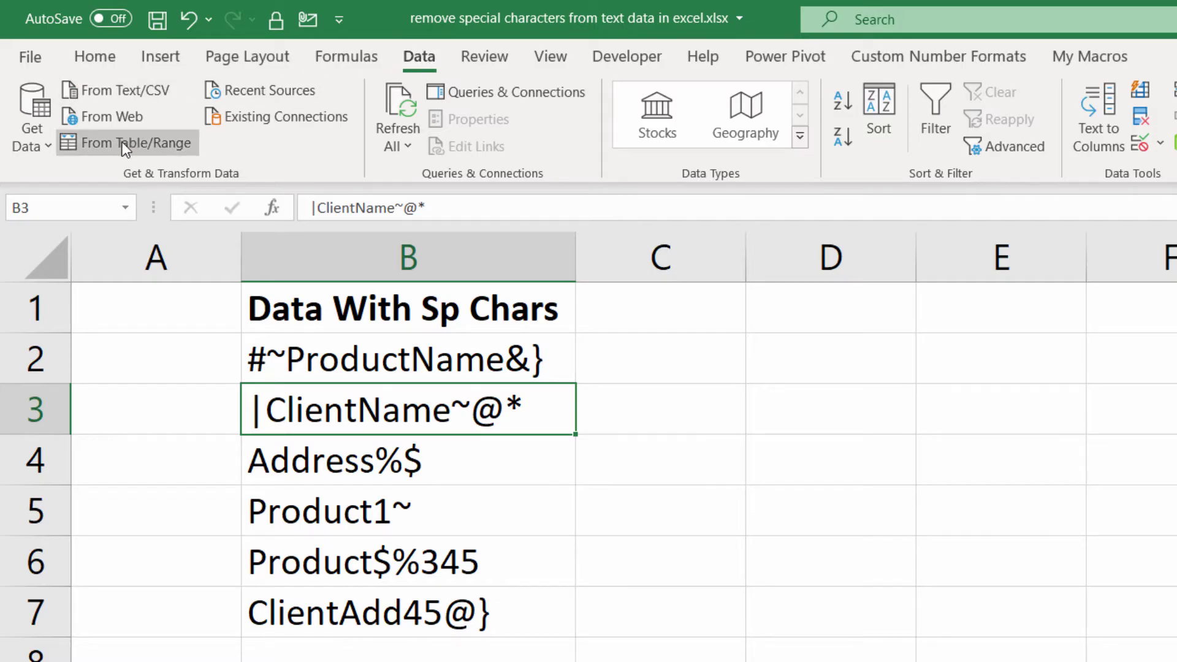
{"action": "left_click", "coordinate": [148, 141]}
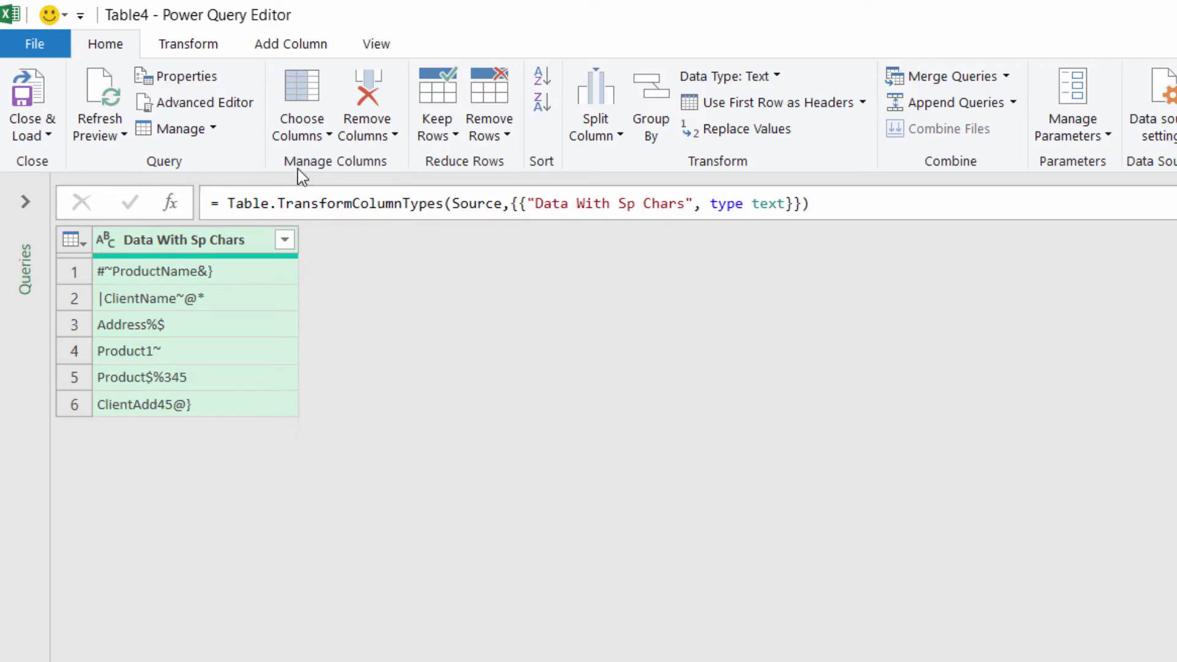
Step: Add a custom column and name it 'Data Without Spec Chars'
{"action": "left_click", "coordinate": [273, 44]}
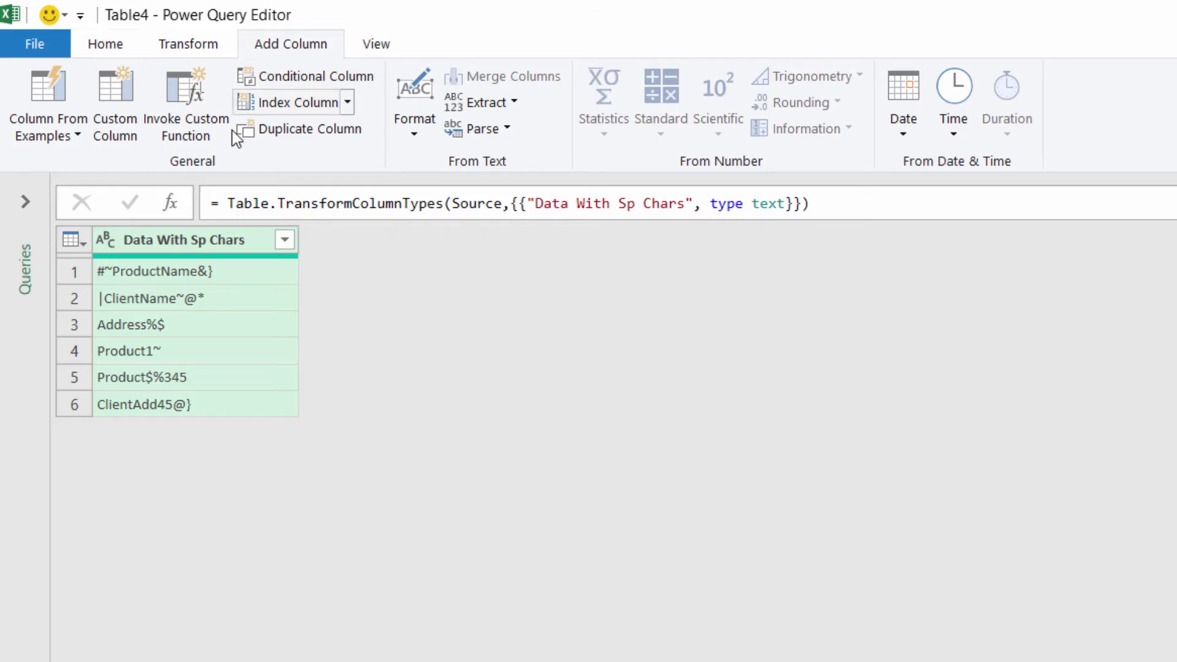
{"action": "left_click", "coordinate": [126, 132]}
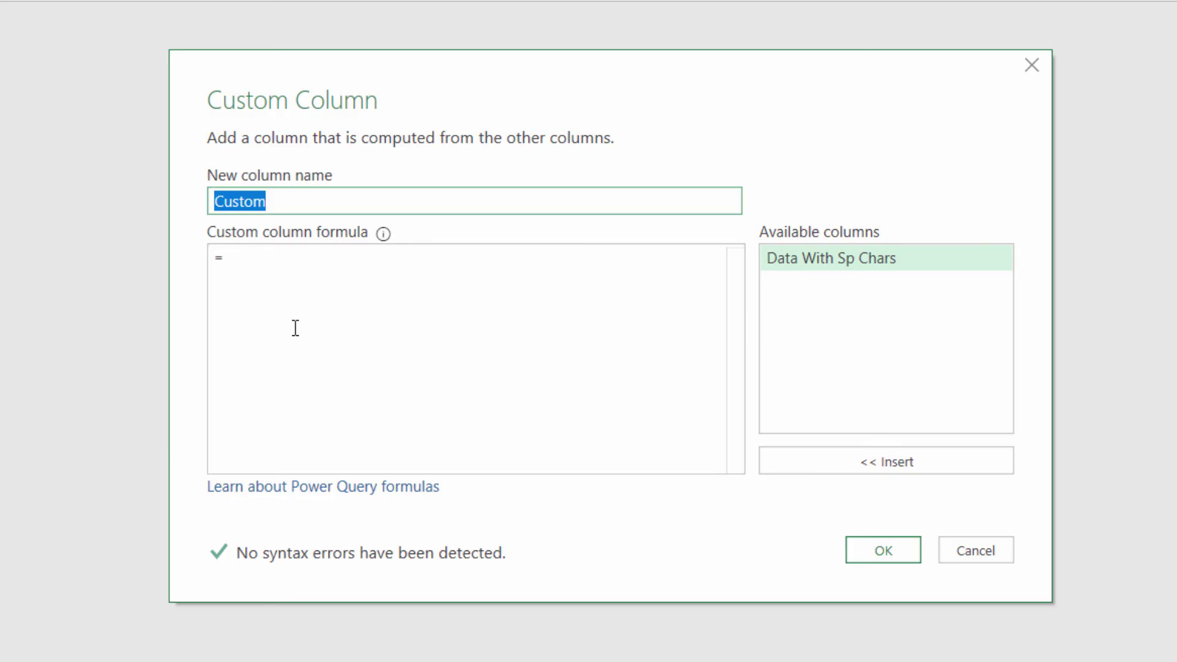
{"action": "type", "text": "Data"}
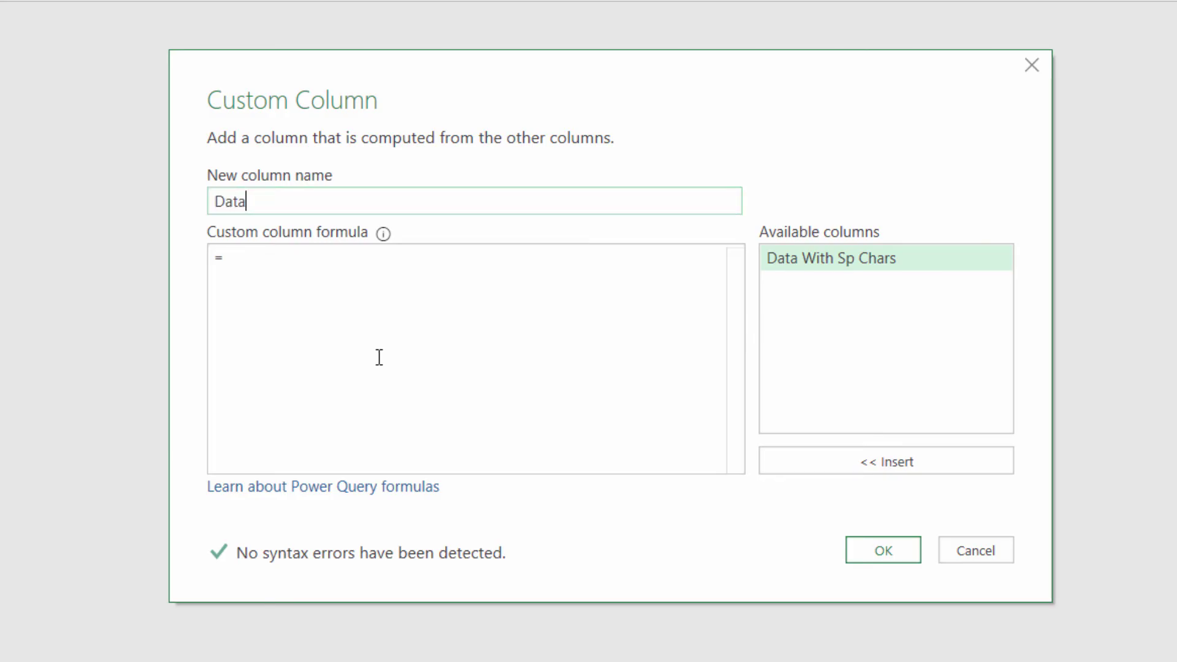
{"action": "type", "text": " With"}
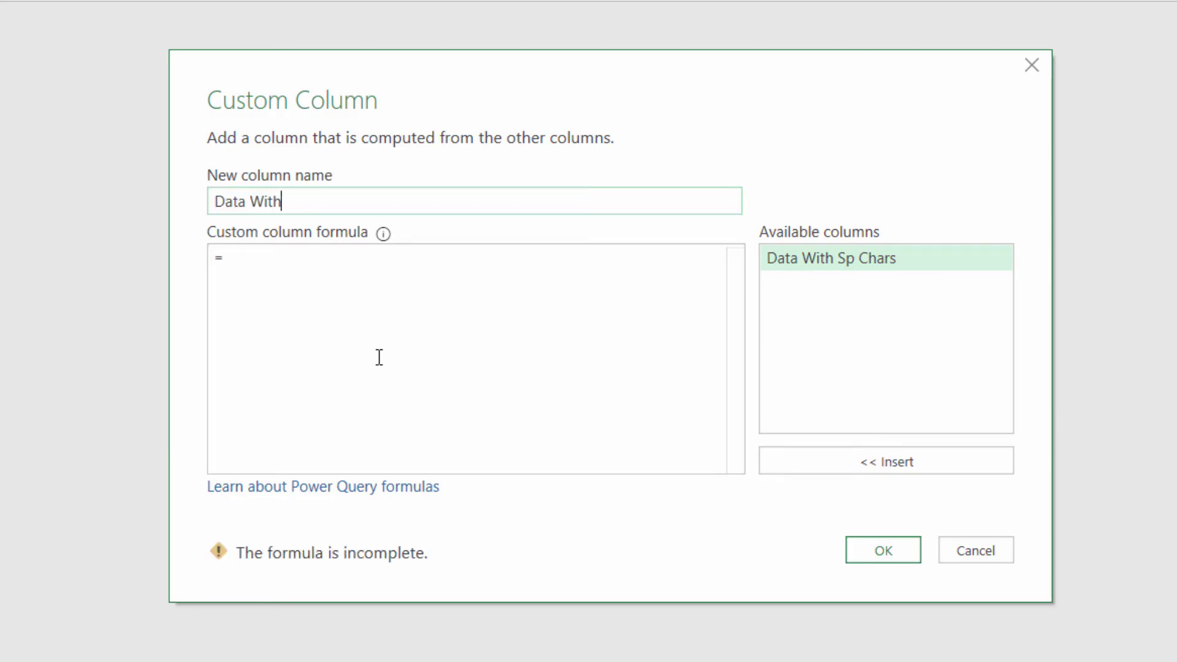
{"action": "type", "text": "out Spec Chars"}
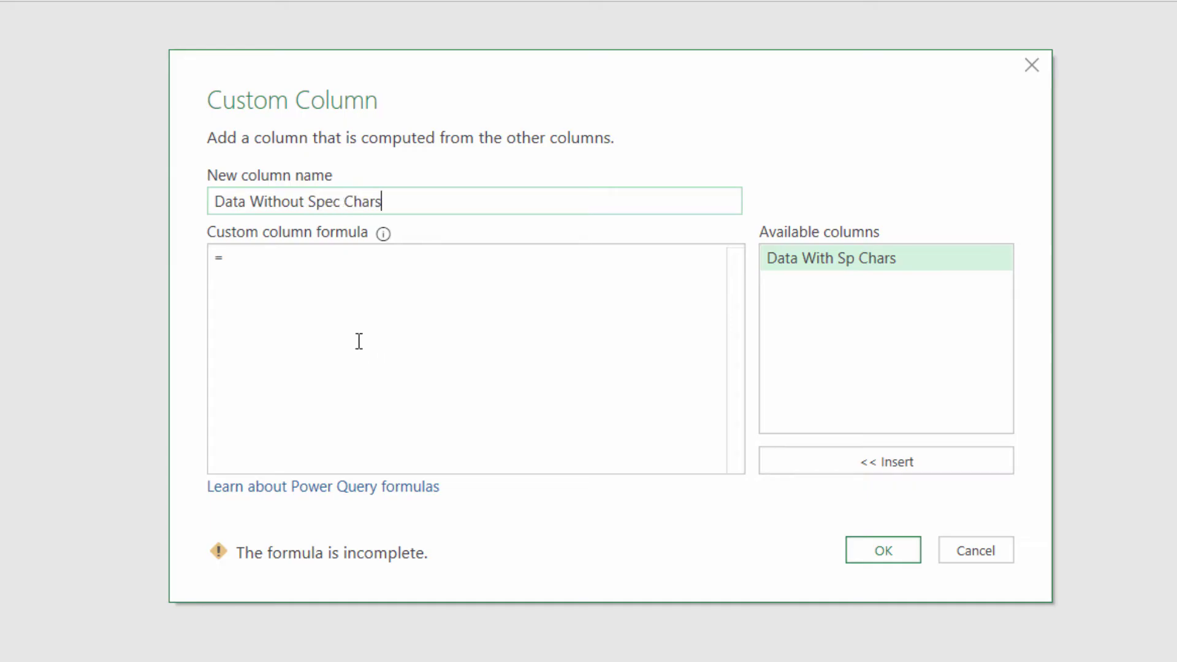
{"action": "left_click", "coordinate": [257, 252]}
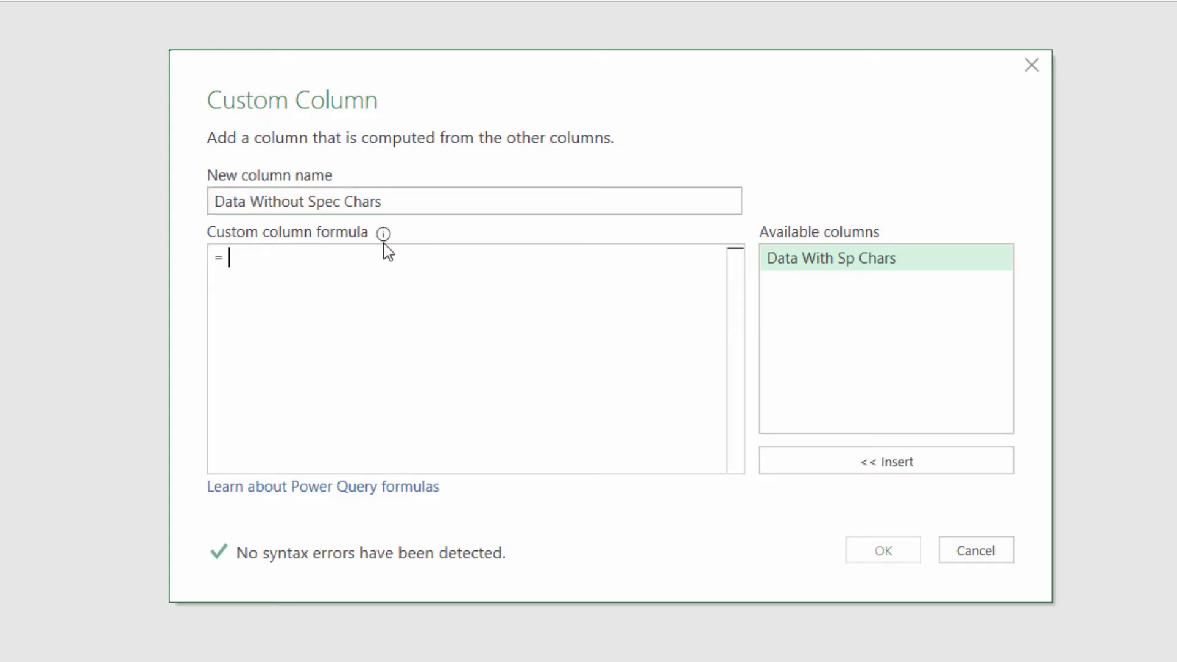
Step: Begin the column formula as Text.Select([Data With Sp Chars], followed by a comma
{"action": "type", "text": "text"}
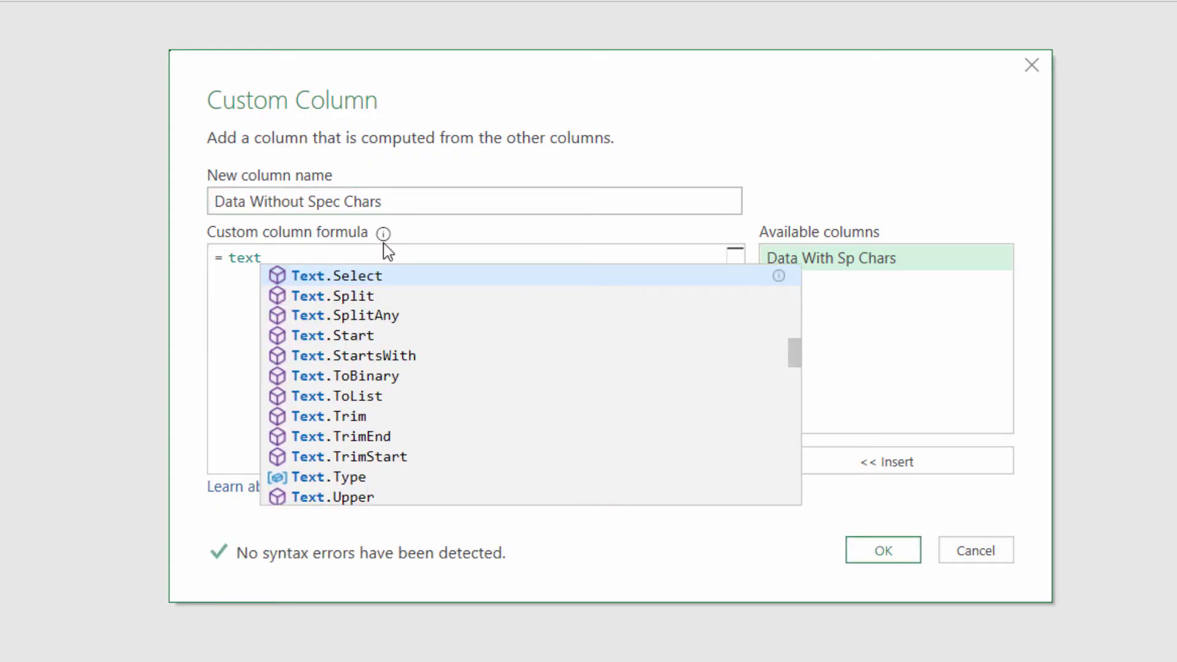
{"action": "left_click", "coordinate": [316, 276]}
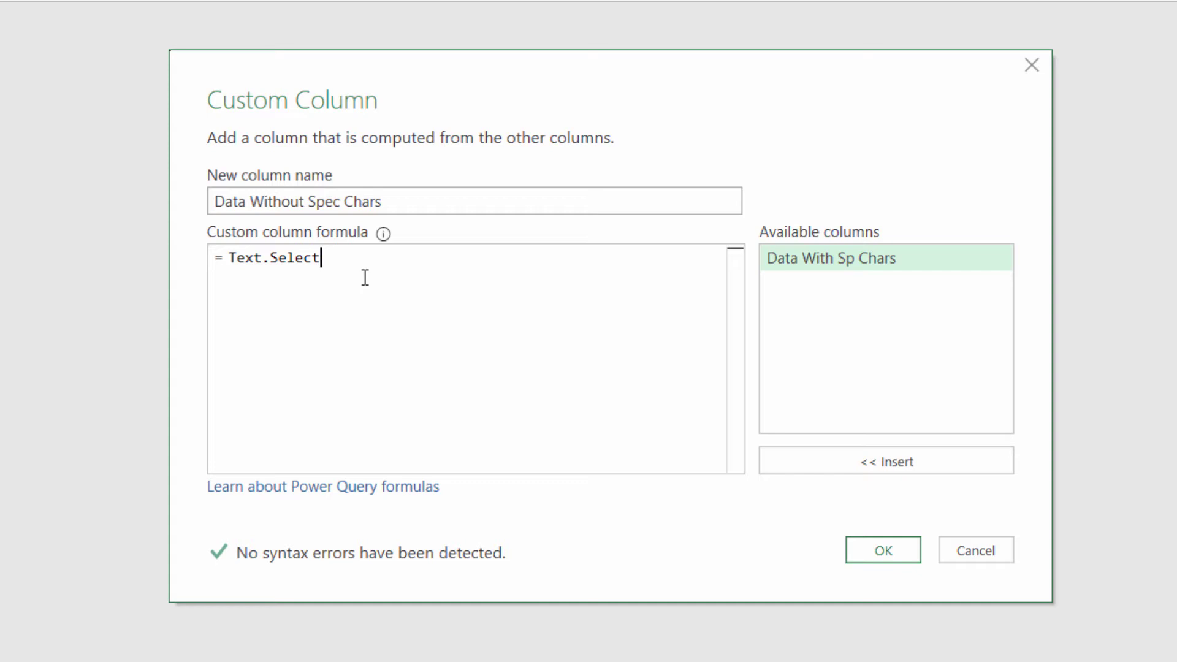
{"action": "type", "text": "("}
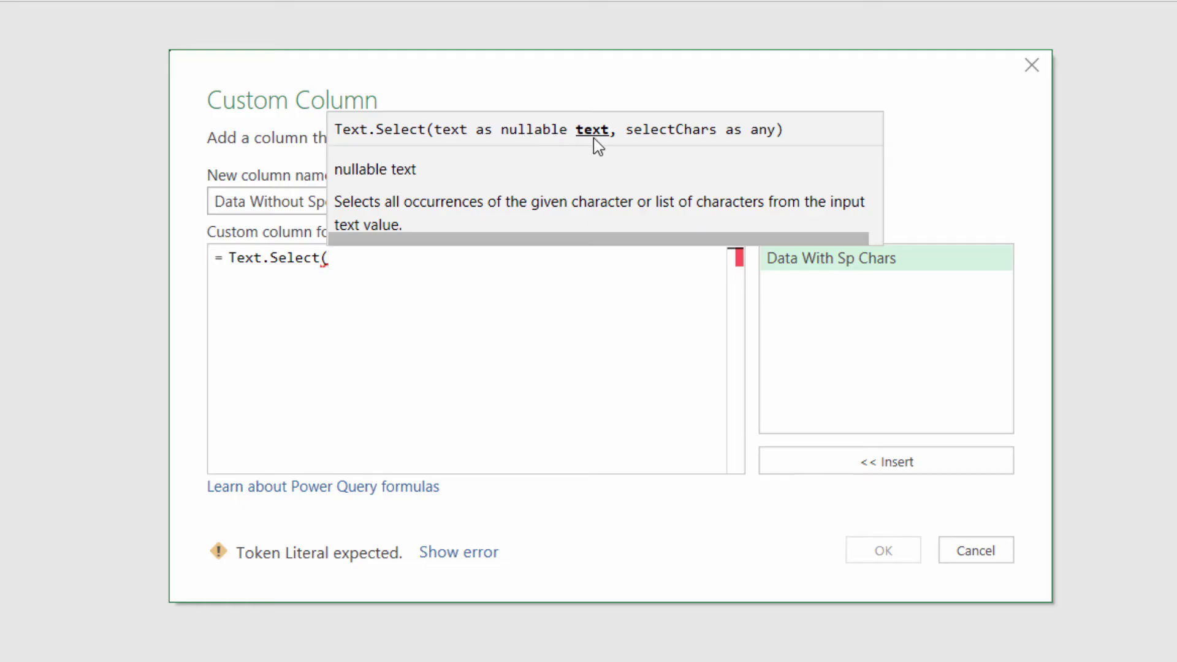
{"action": "double_click", "coordinate": [805, 261]}
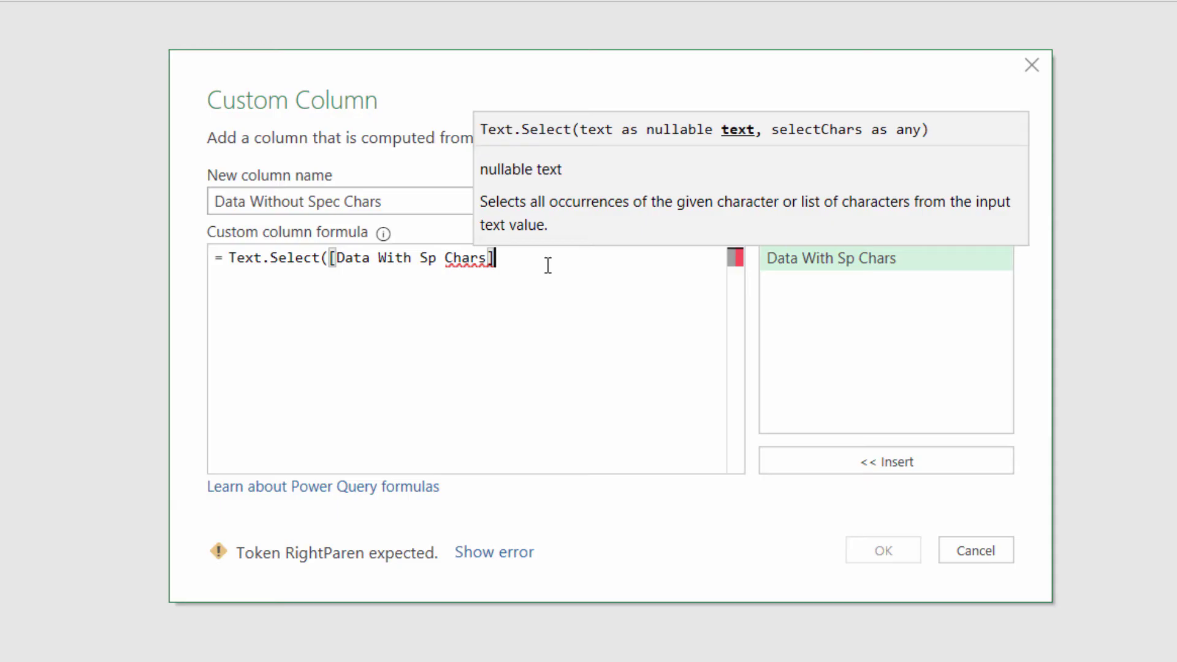
{"action": "type", "text": ","}
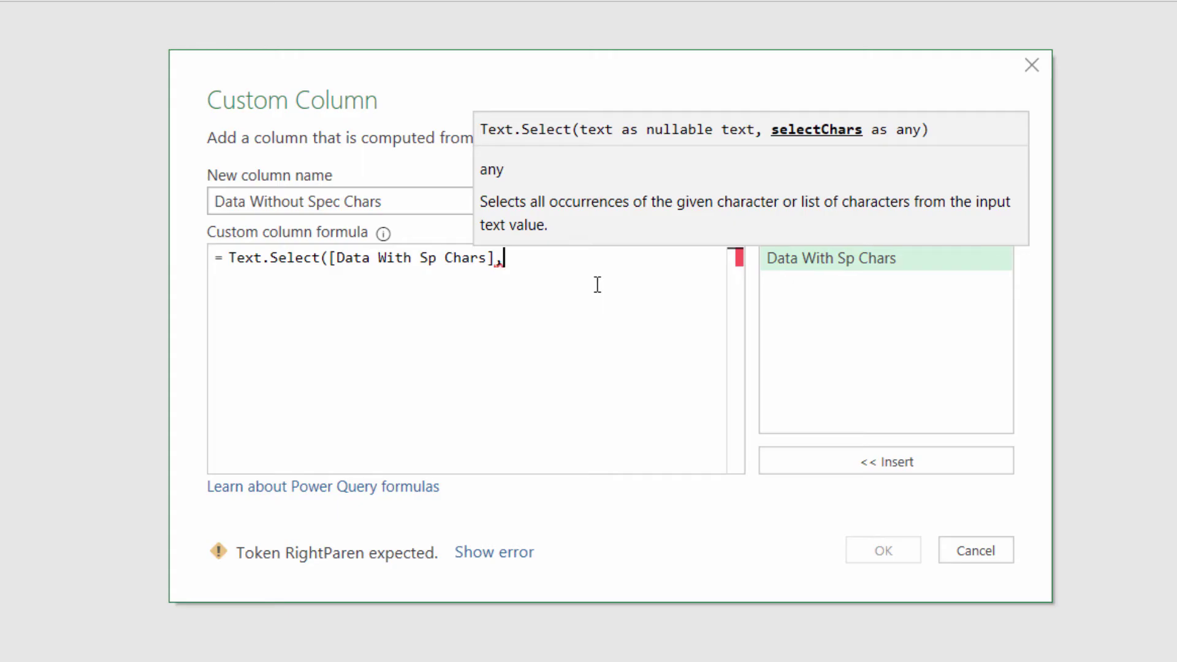
Step: Complete the formula with {"A".."z","0".."9"}) to keep only letters and digits, and confirm
{"action": "type", "text": "{"}
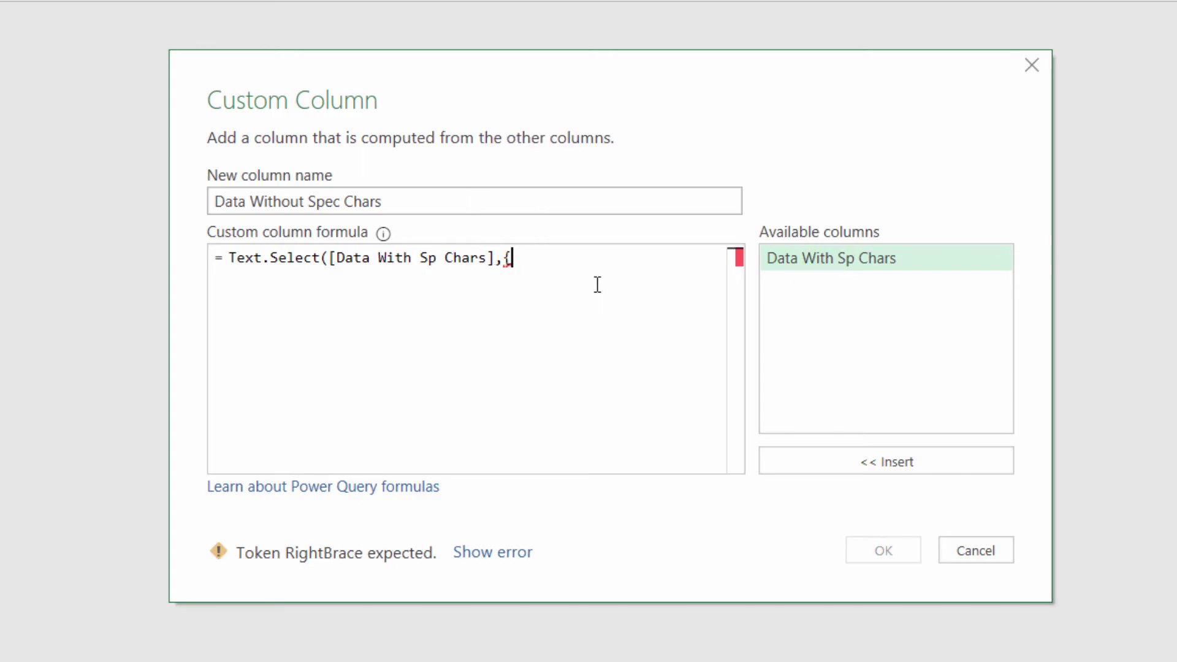
{"action": "type", "text": "\""}
{"action": "type", "text": "A"}
{"action": "type", "text": ","}
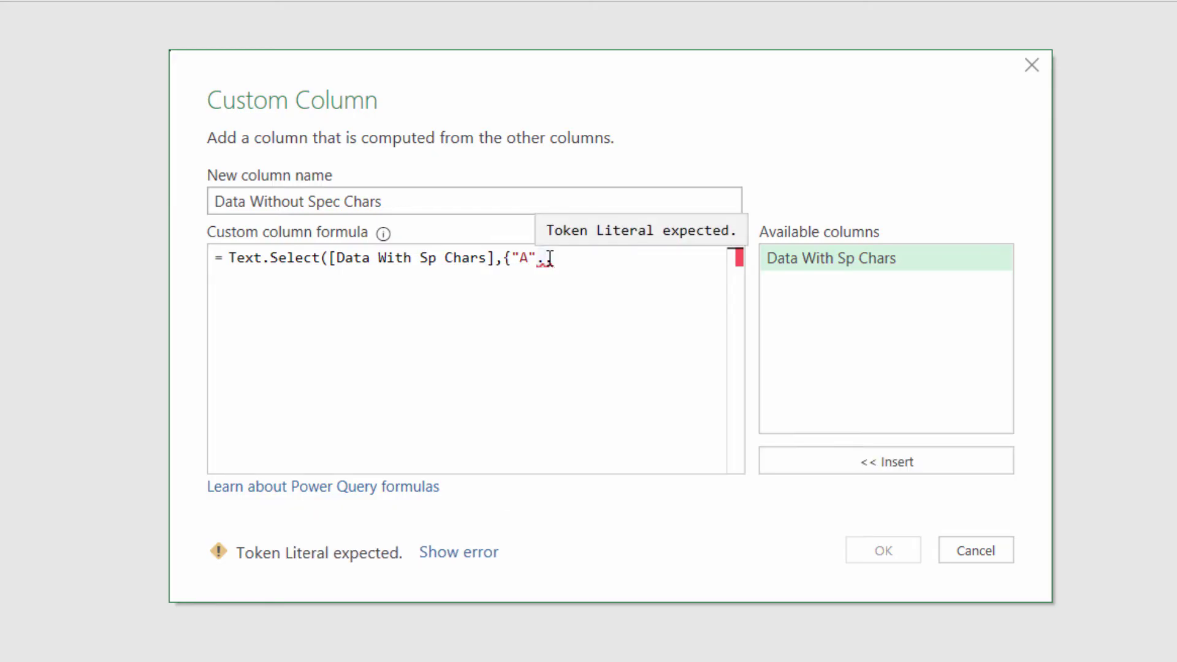
{"action": "type", "text": "\""}
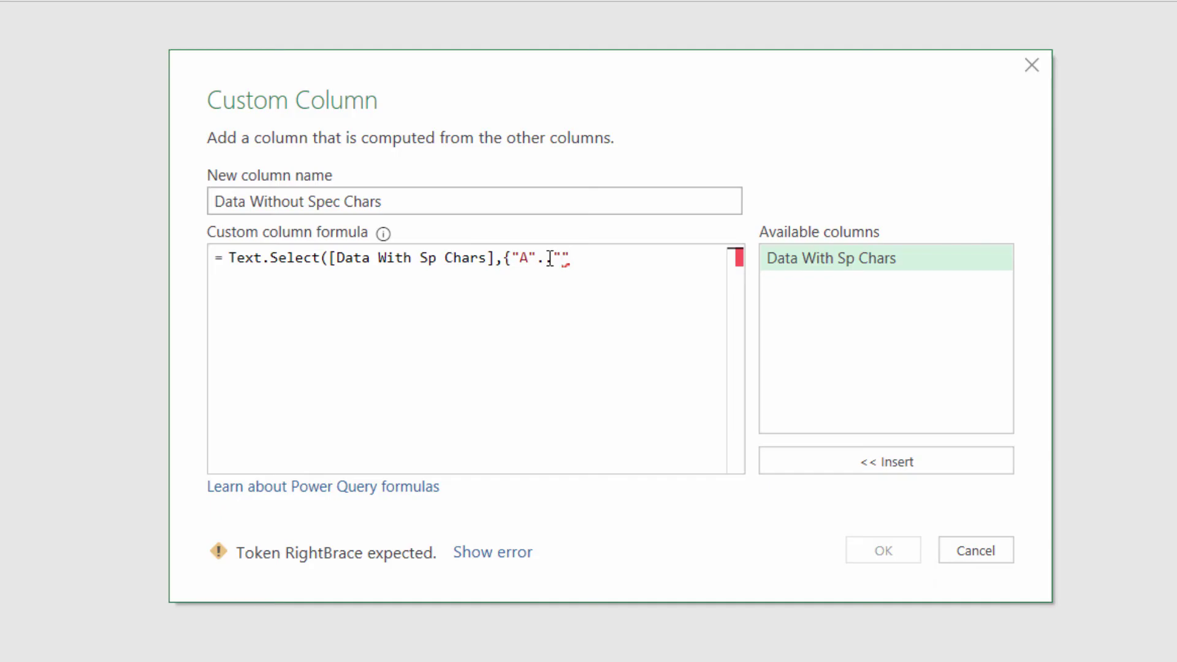
{"action": "type", "text": "z"}
{"action": "left_click", "coordinate": [548, 258]}
{"action": "type", "text": "."}
{"action": "double_click", "coordinate": [565, 261]}
{"action": "left_click", "coordinate": [589, 258]}
{"action": "type", "text": ","}
{"action": "type", "text": "\"0\""}
{"action": "type", "text": "..\"\""}
{"action": "type", "text": "9"}
{"action": "left_click", "coordinate": [665, 260]}
{"action": "type", "text": "}"}
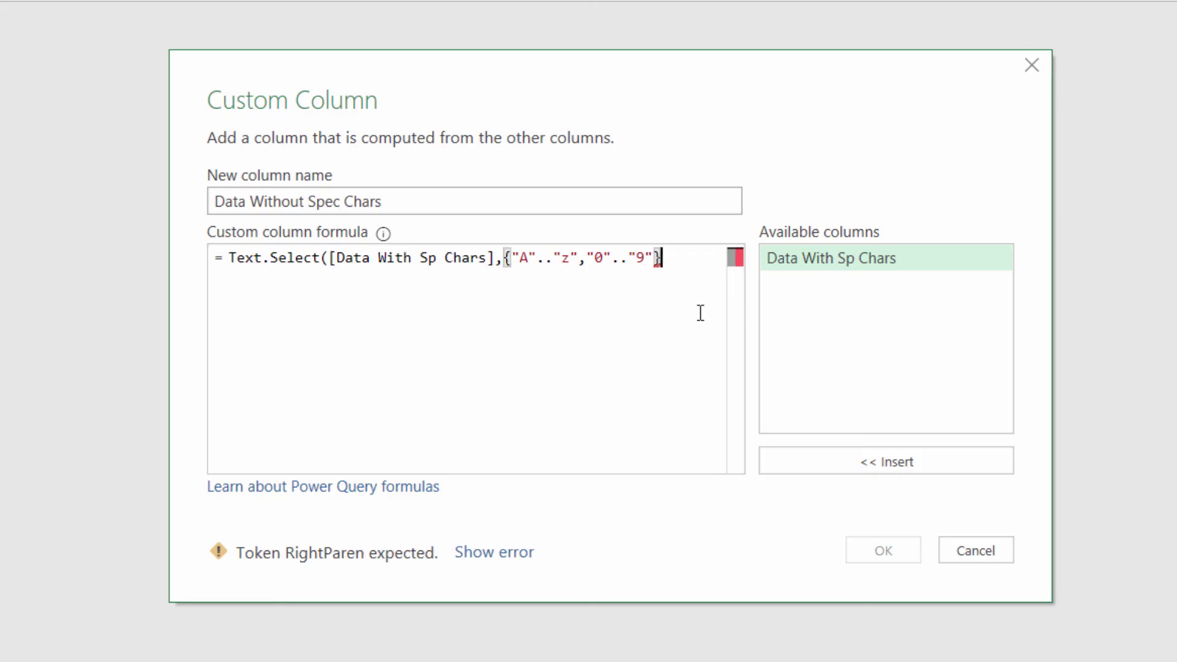
{"action": "type", "text": ")"}
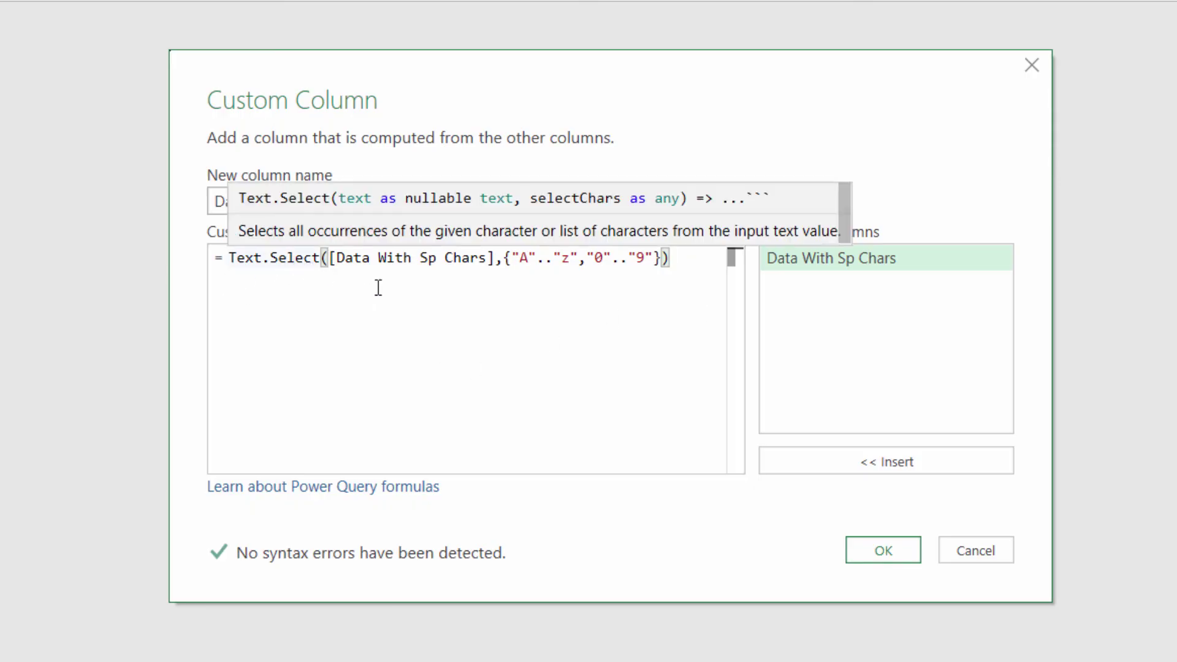
{"action": "left_click", "coordinate": [881, 553]}
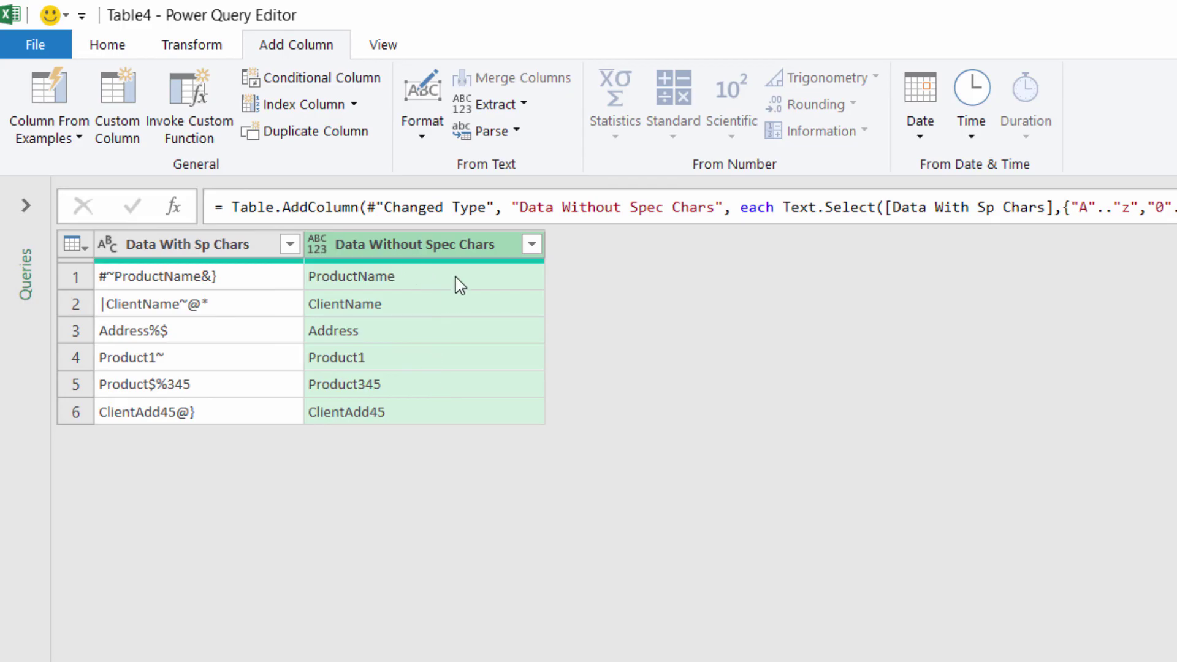
Step: Close and load the query to a new Table4 worksheet in Excel
{"action": "left_click", "coordinate": [37, 49]}
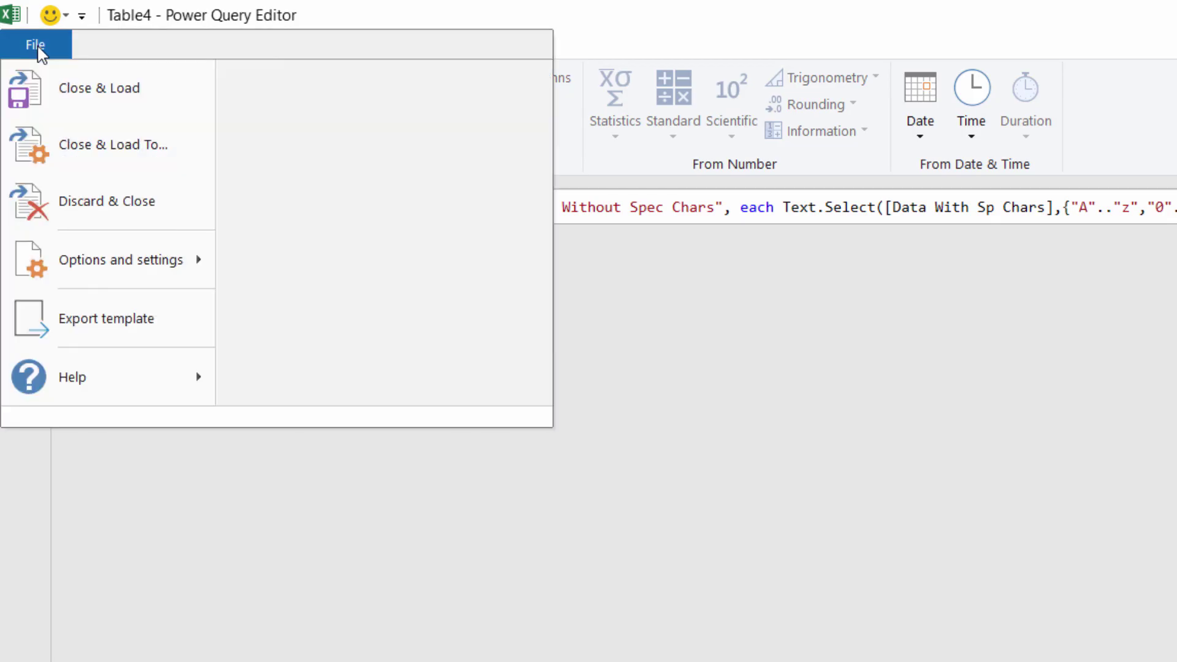
{"action": "left_click", "coordinate": [62, 91]}
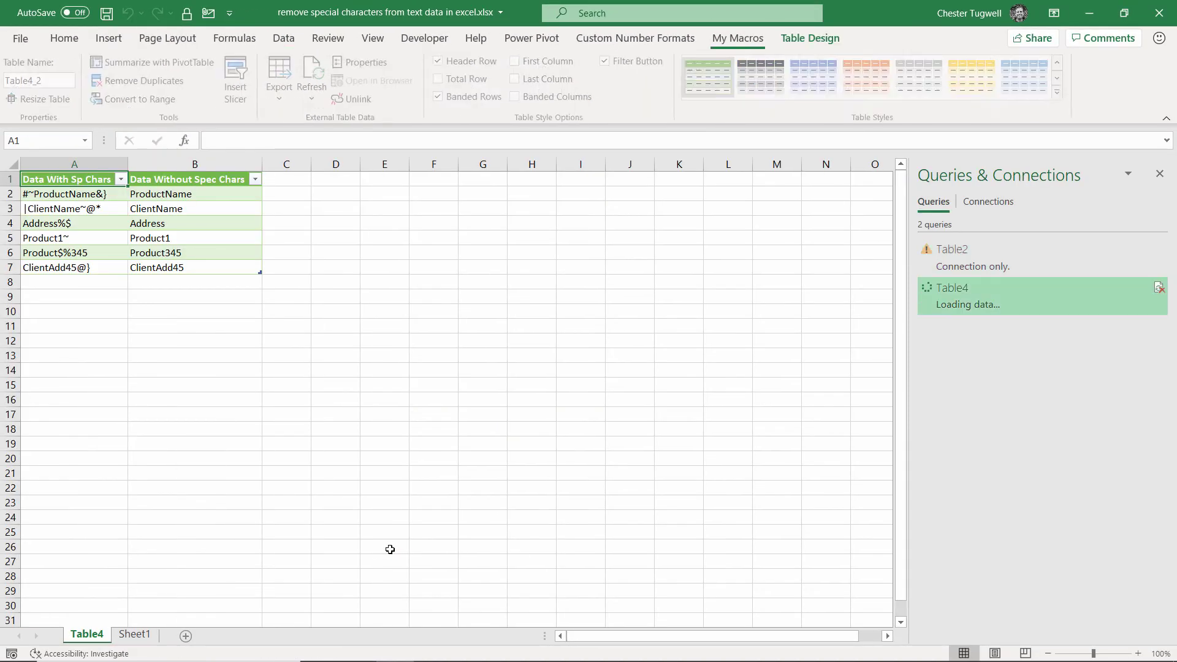